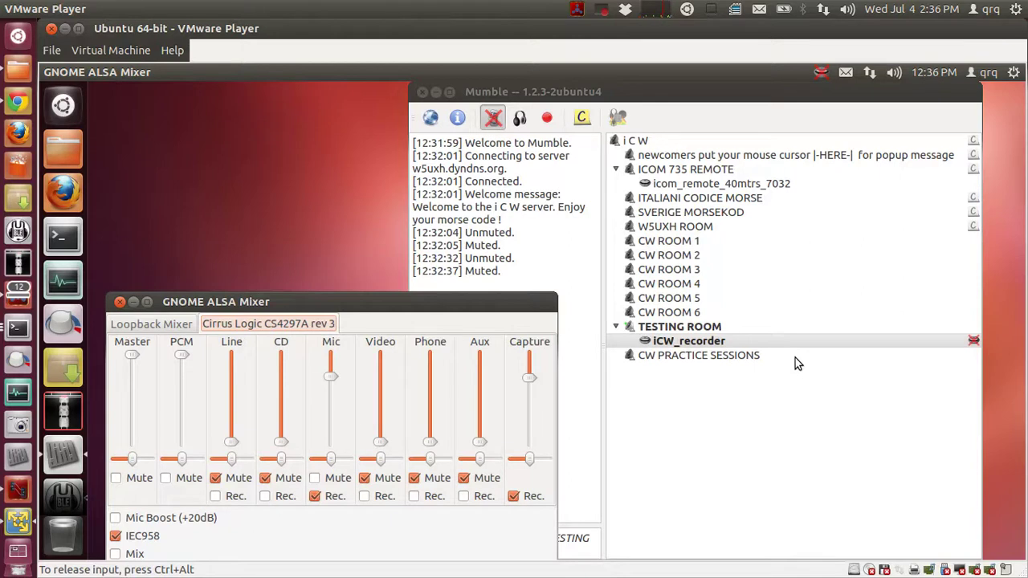
Step: Switch to Chrome, view the channel's video on sending morse code on UBUNTU 12.04 (basic setup), and return to the virtual machine
click(17, 102)
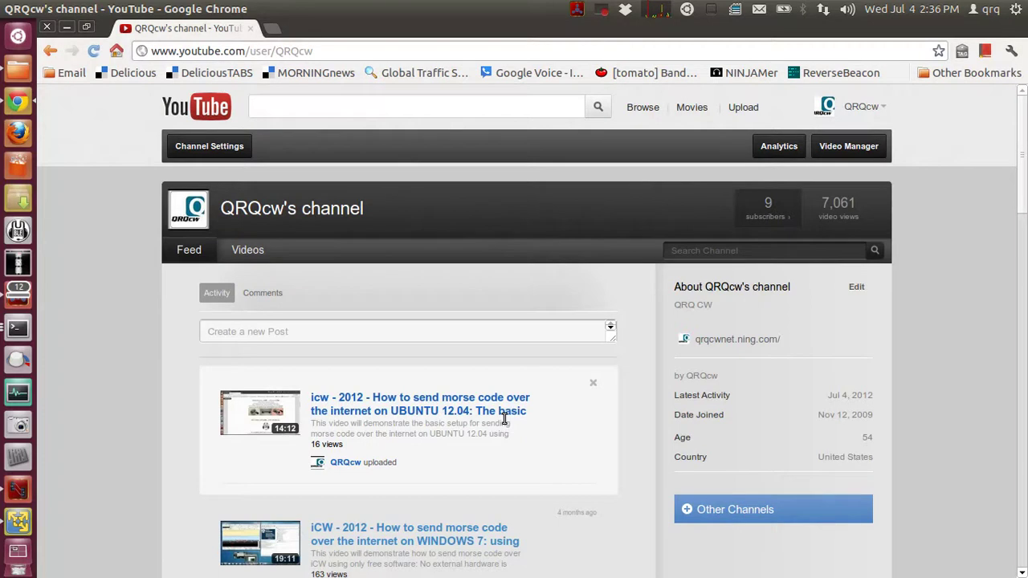
click(378, 409)
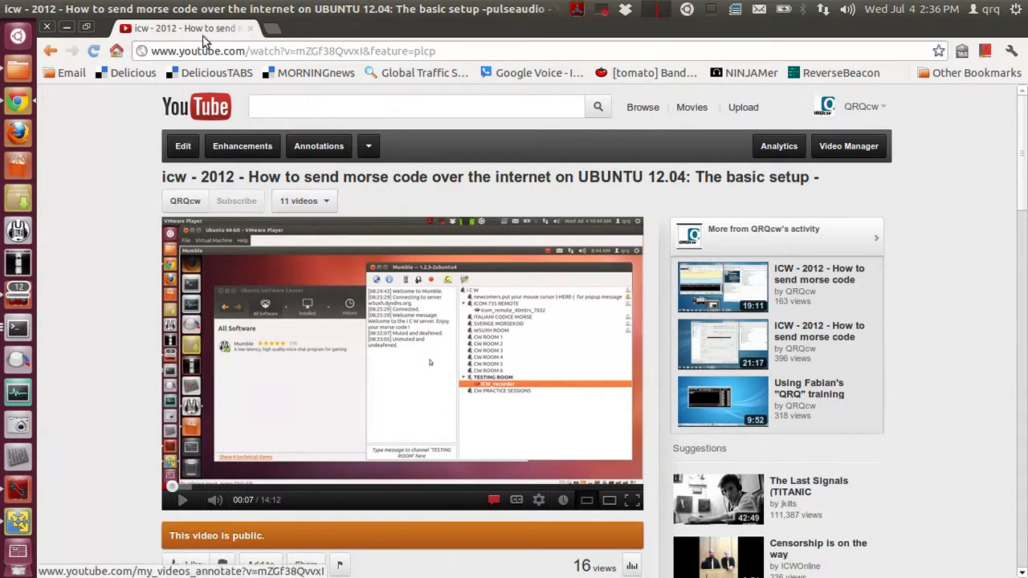
click(66, 26)
click(213, 225)
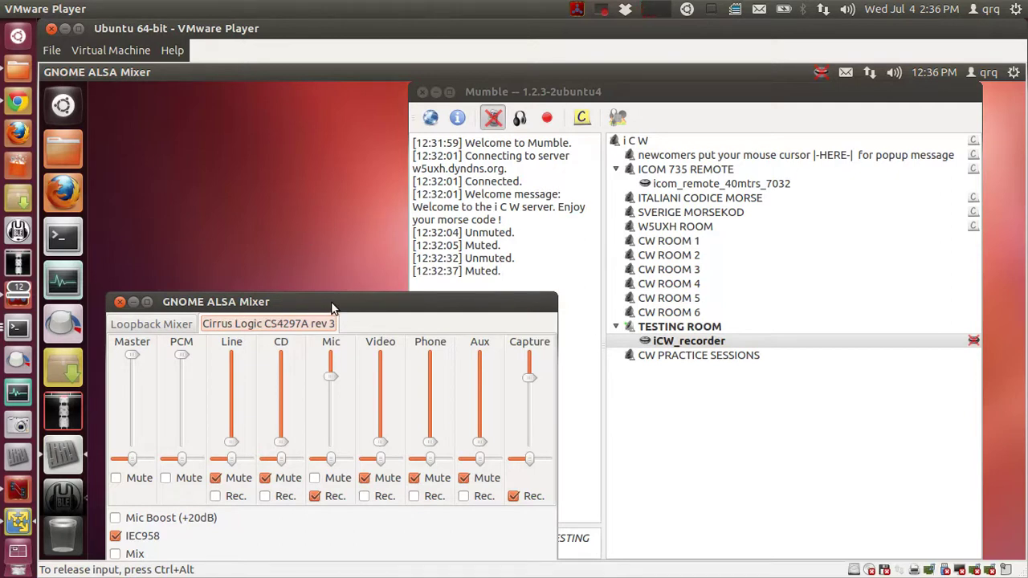
Step: Open Mumble's configuration and examine the audio input settings, including the list of available ALSA input devices
click(651, 97)
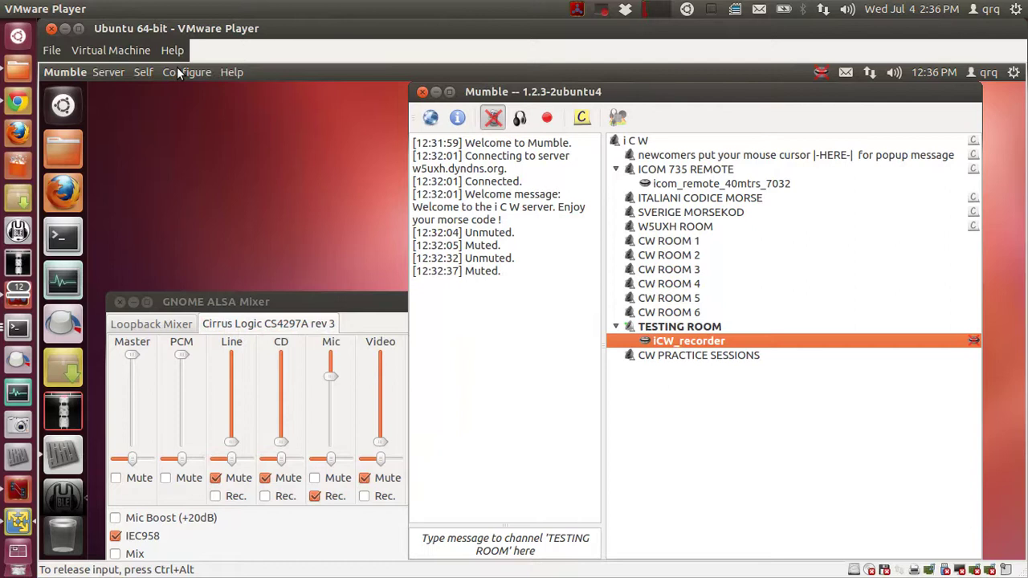
click(177, 70)
click(188, 94)
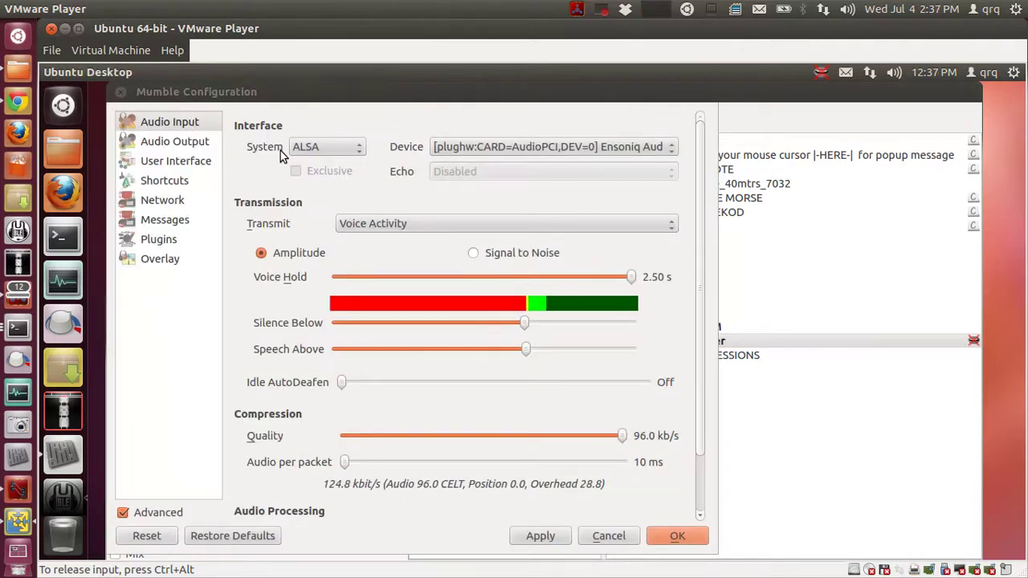
click(193, 146)
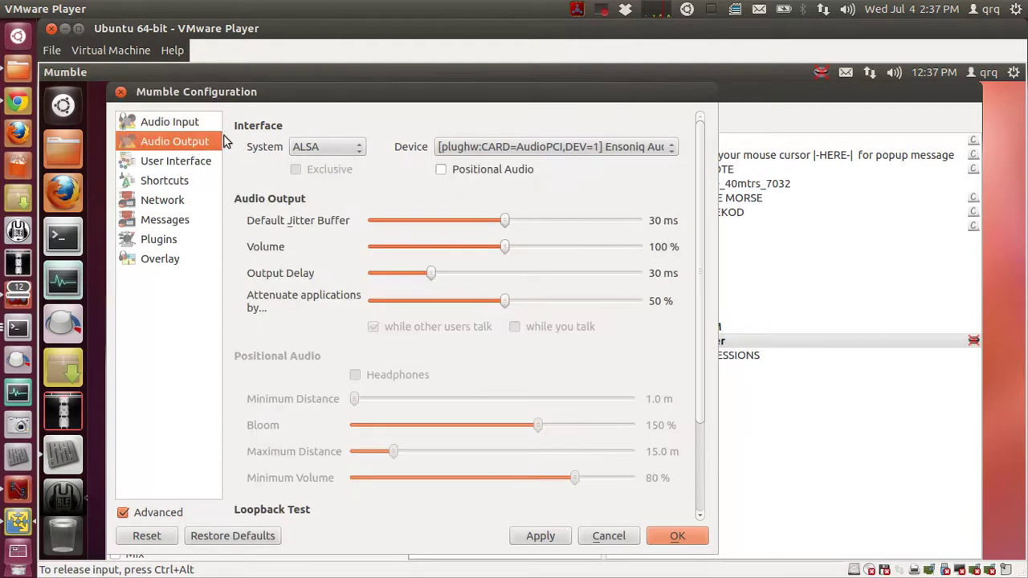
click(193, 125)
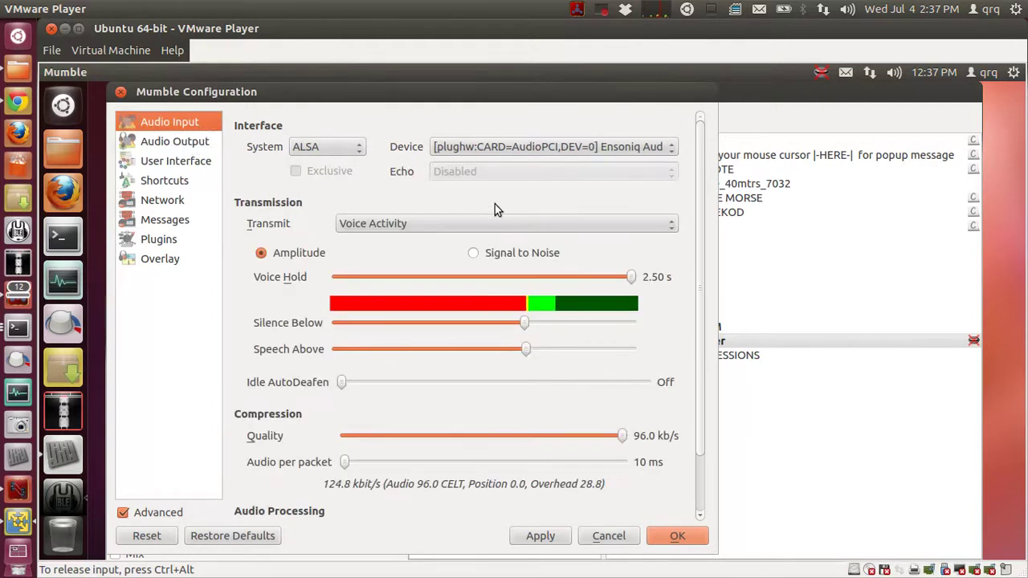
click(495, 147)
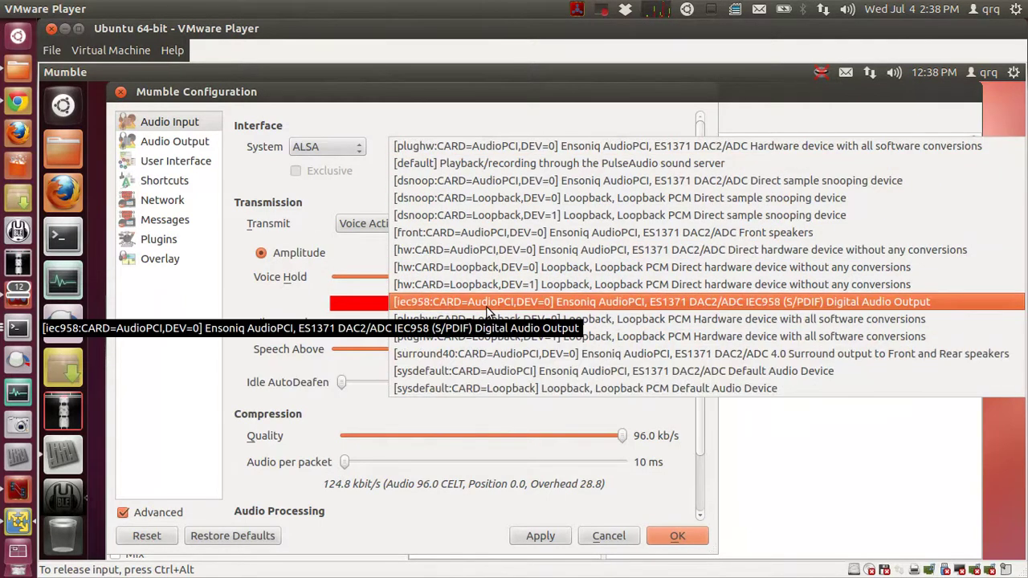
click(361, 105)
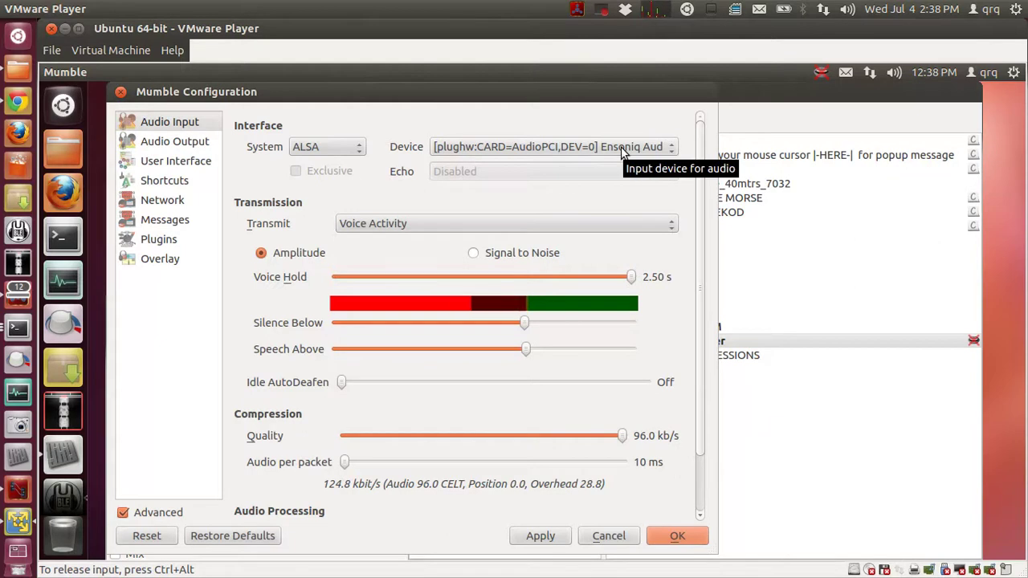
Step: Examine the audio output system and device settings, and close the Mumble configuration
click(198, 144)
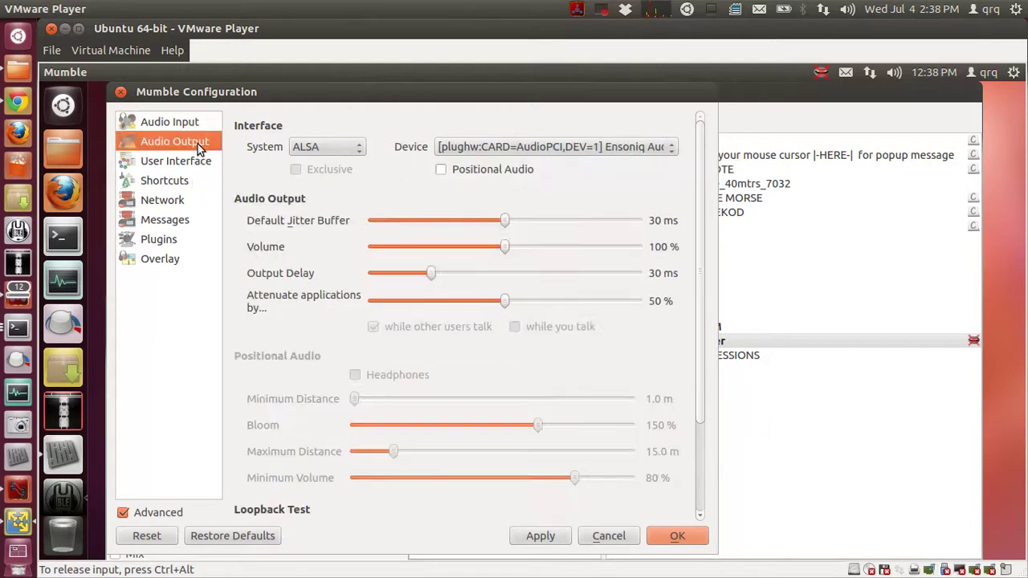
click(361, 148)
click(361, 148)
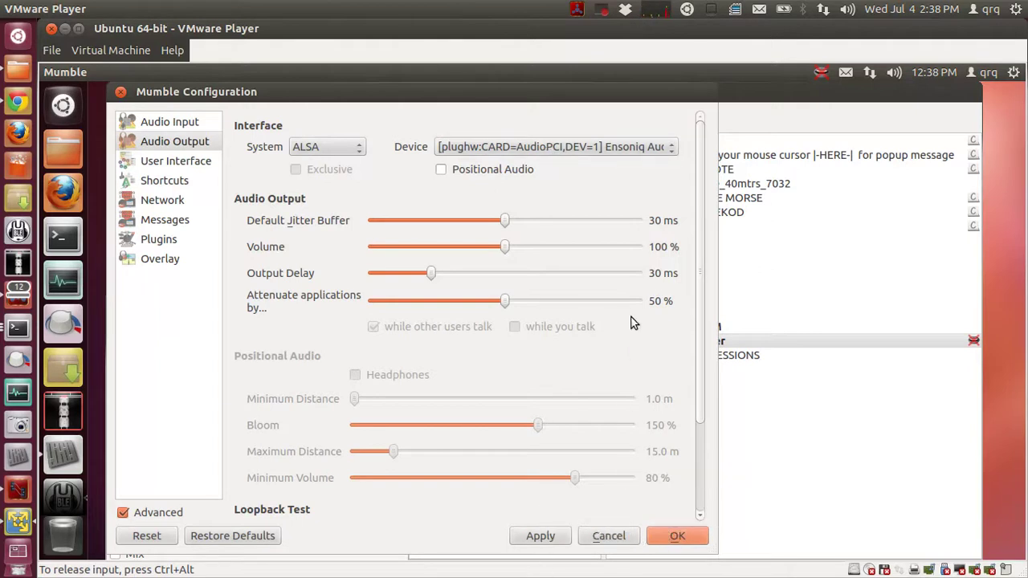
click(121, 92)
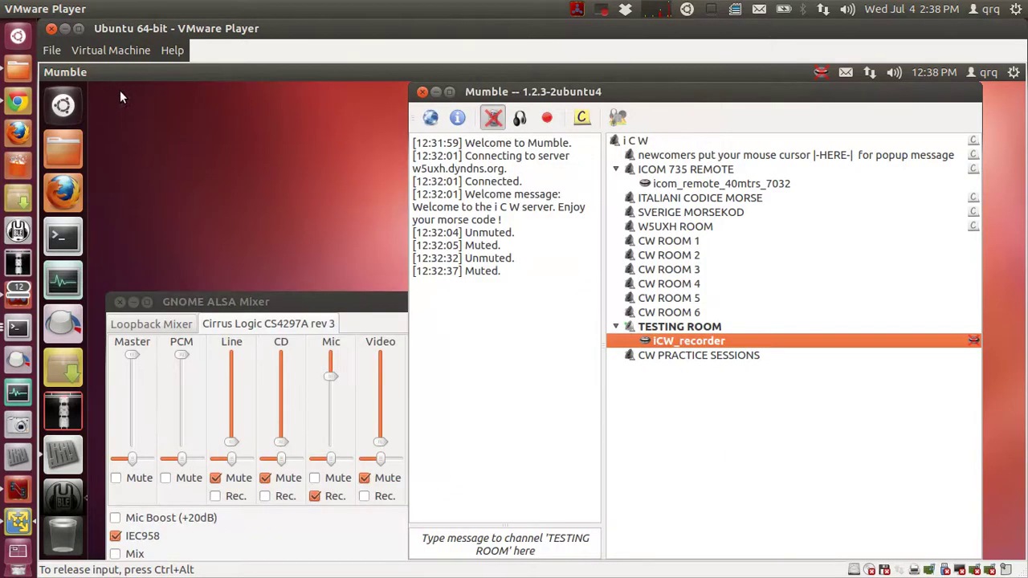
Step: Move iCW_recorder into the ICOM 735 REMOTE channel to listen, and return it to TESTING ROOM
drag(698, 344, 701, 171)
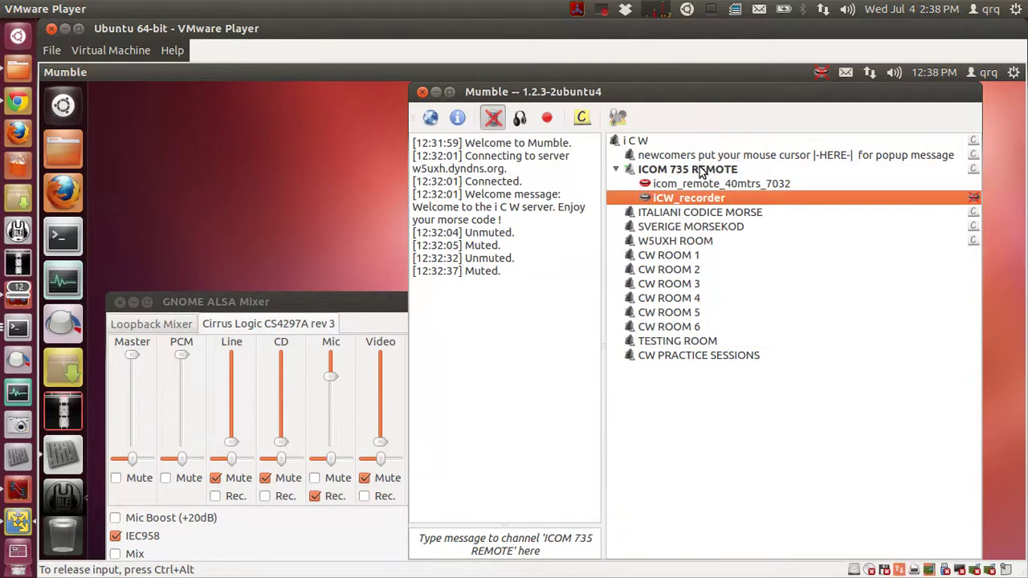
mouse_move(702, 171)
drag(667, 199, 682, 344)
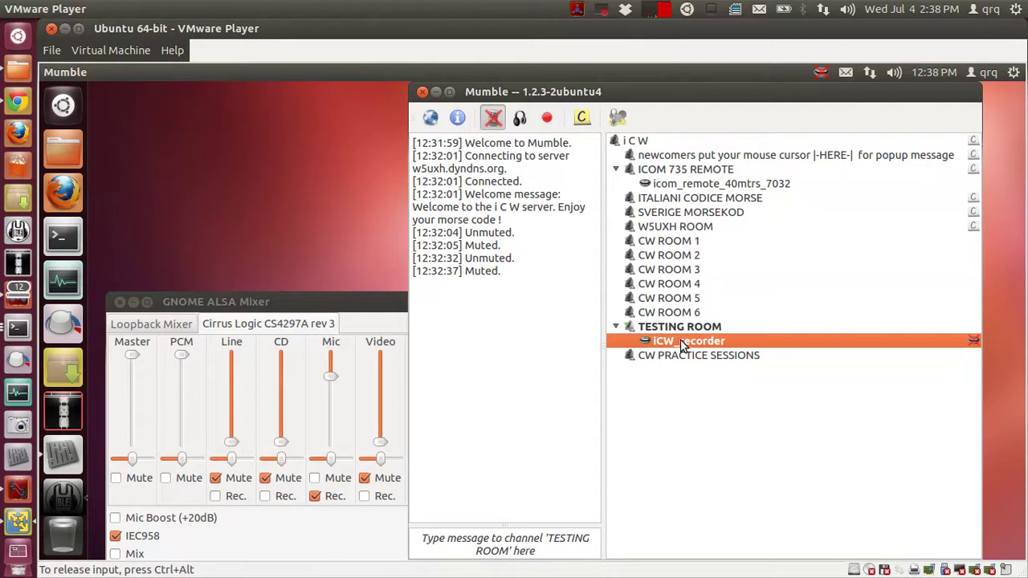
Step: Unmute the microphone in Mumble and check its input level in the audio input settings and the ALSA mixer
click(493, 119)
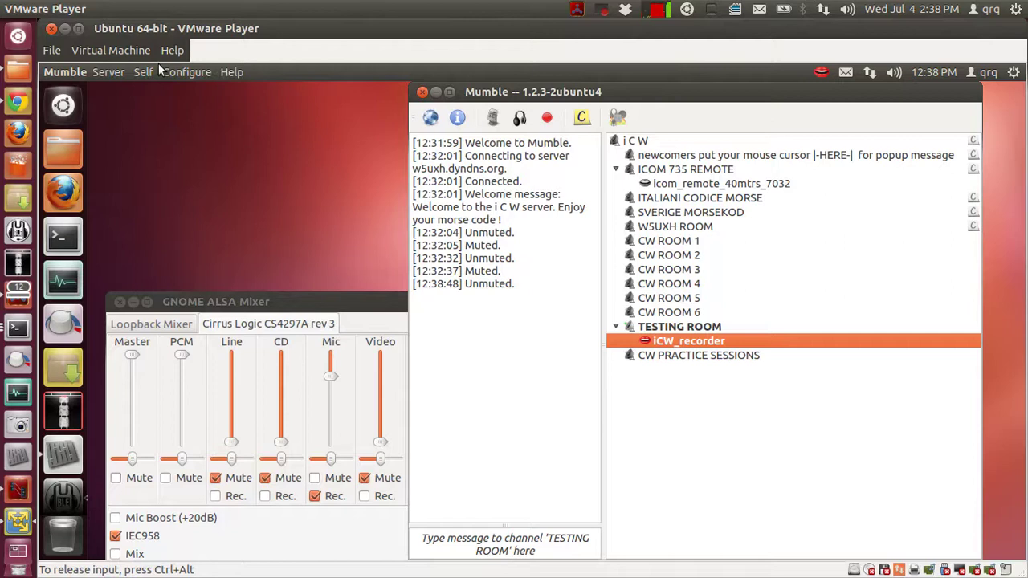
click(169, 72)
click(196, 92)
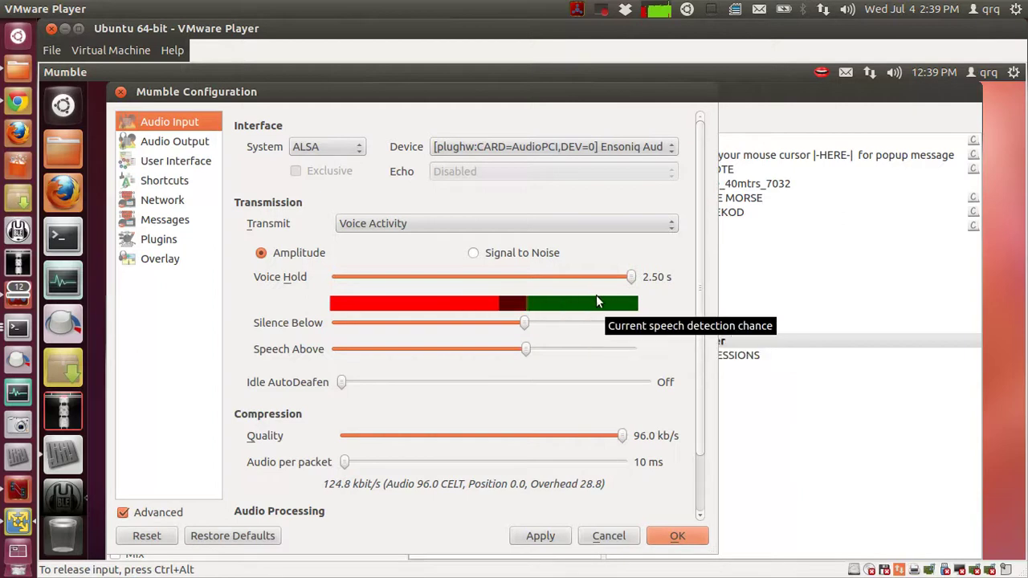
click(121, 93)
click(257, 301)
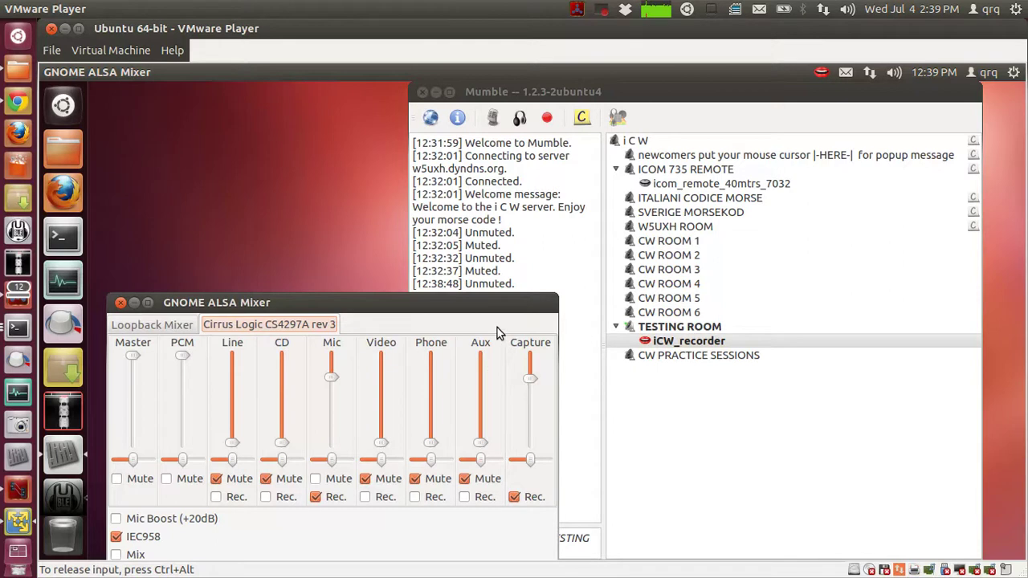
click(705, 95)
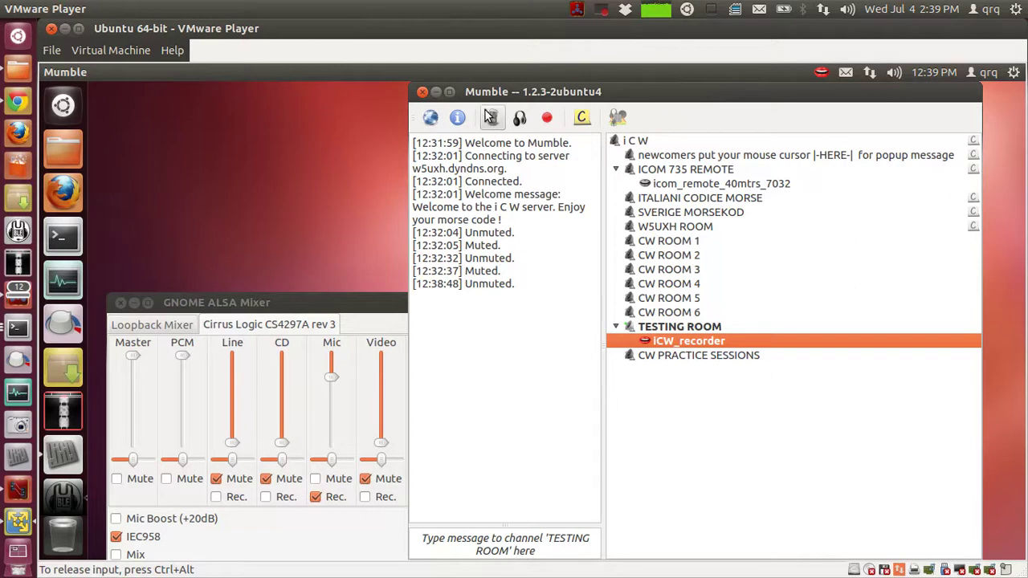
Step: Review Mumble's audio input and output settings and PulseAudio's playback streams, and cancel the configuration dialog
click(201, 72)
click(196, 94)
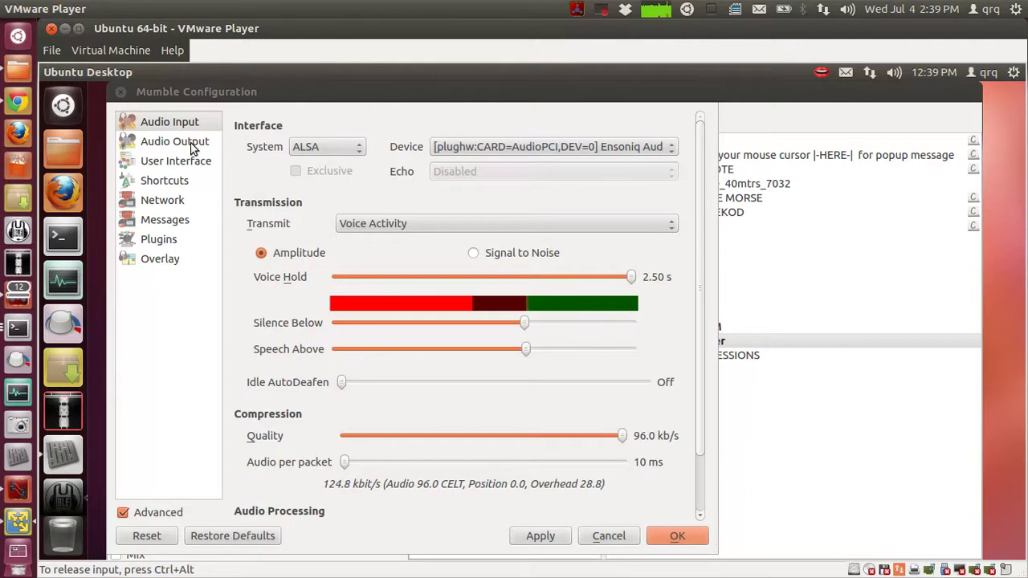
click(74, 325)
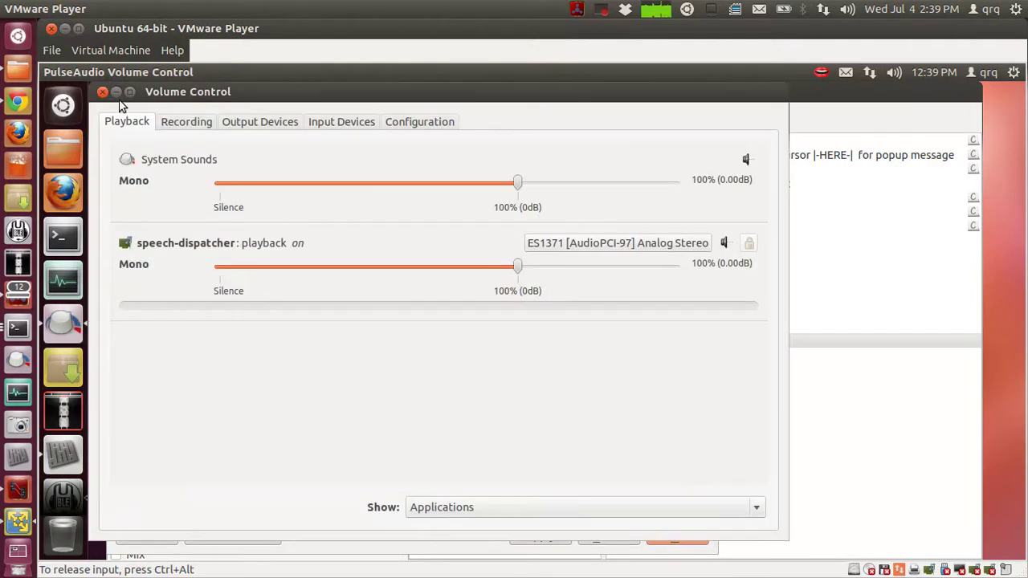
click(103, 93)
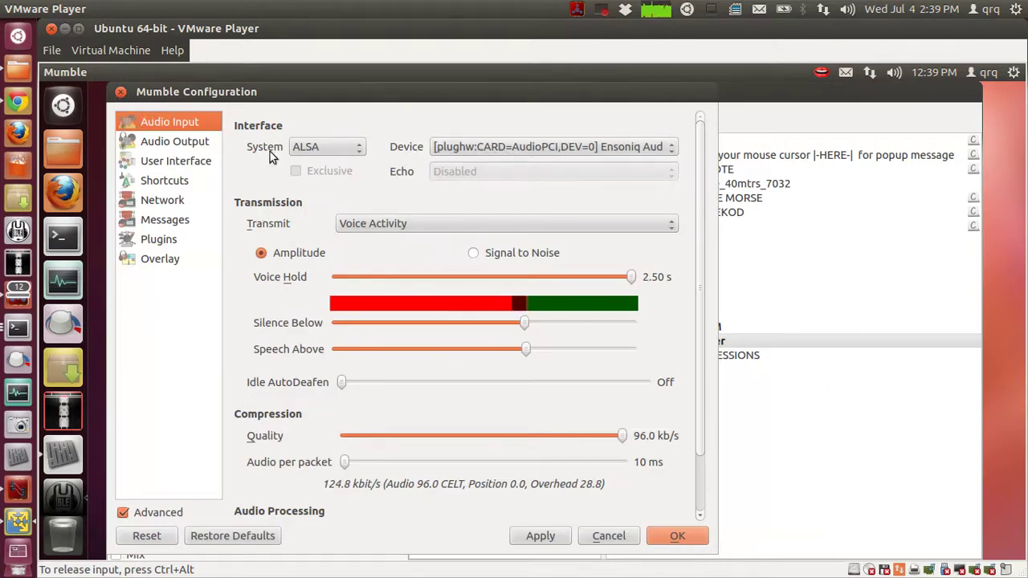
click(189, 146)
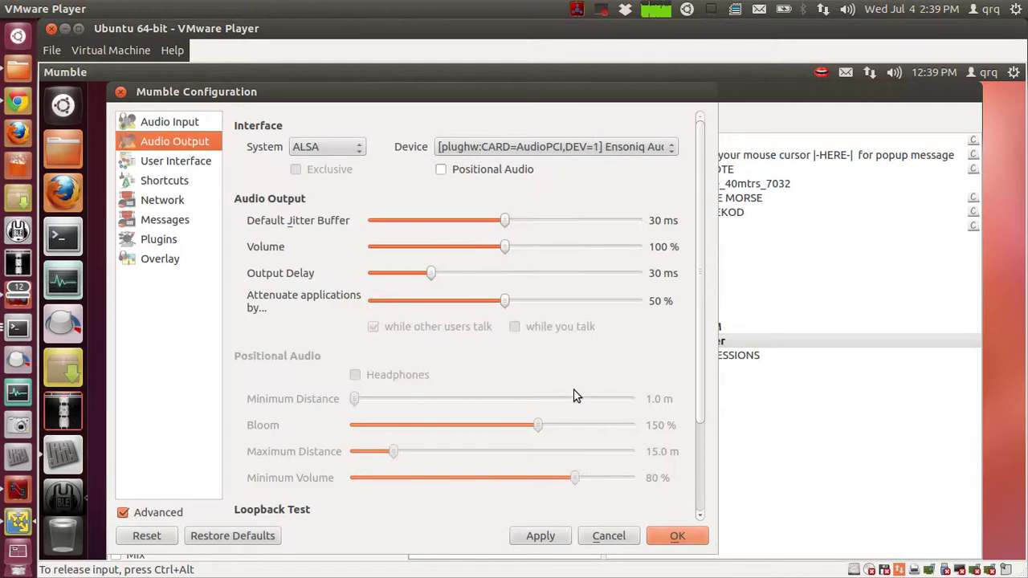
click(600, 537)
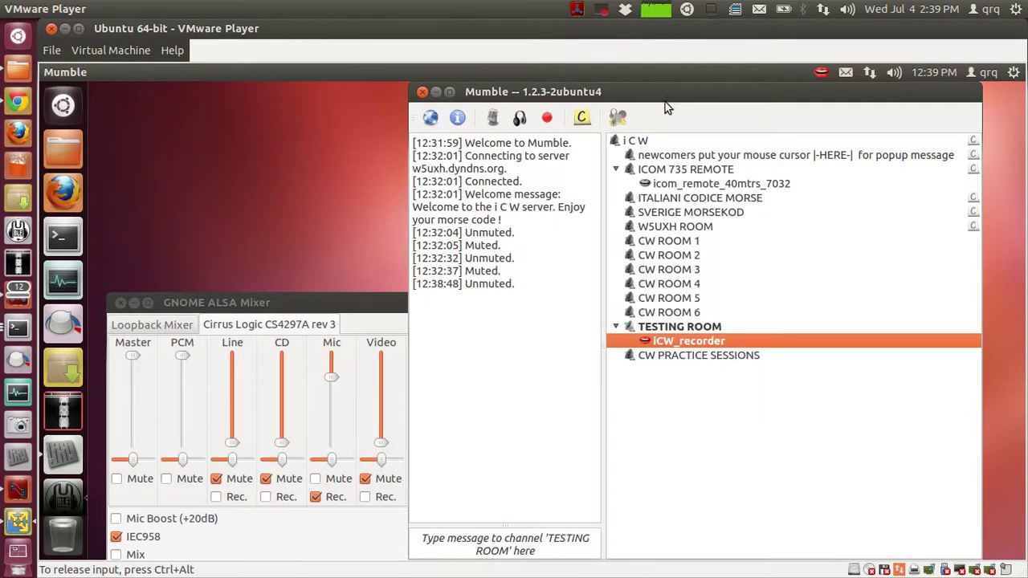
click(602, 10)
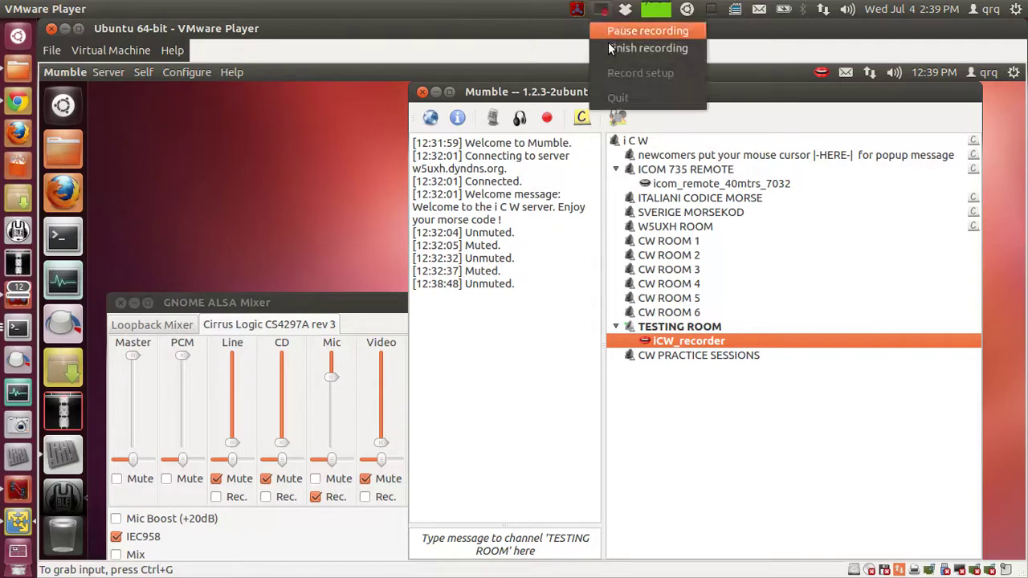